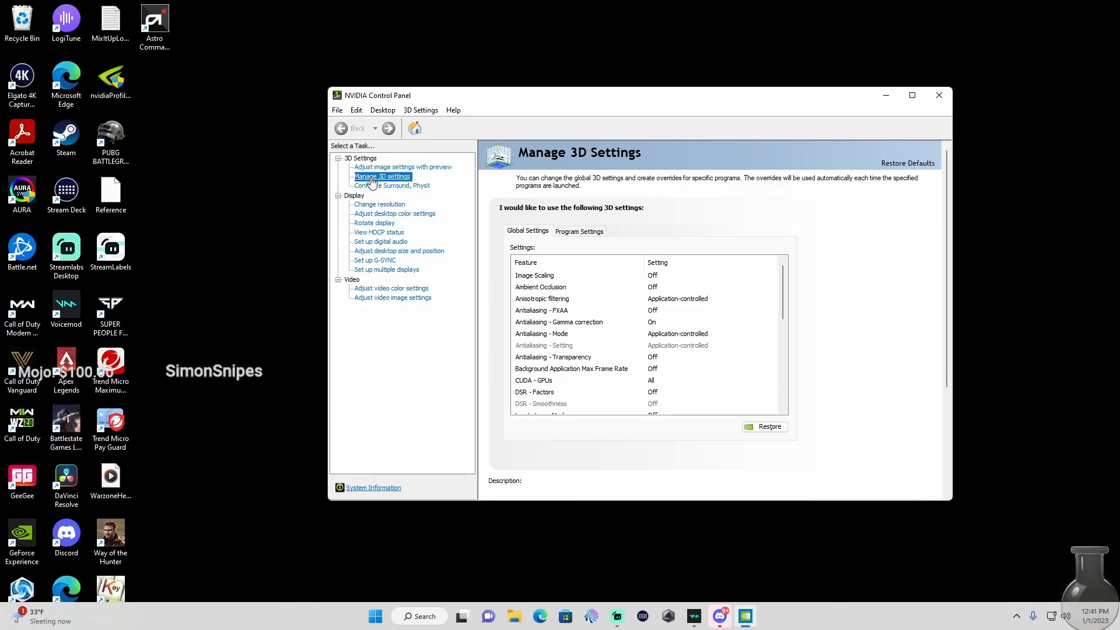
Review the per-program 3D settings for Call of Duty: Modern Warfare 2 (2022) down to the end of the feature list
{"action": "left_click", "coordinate": [587, 233]}
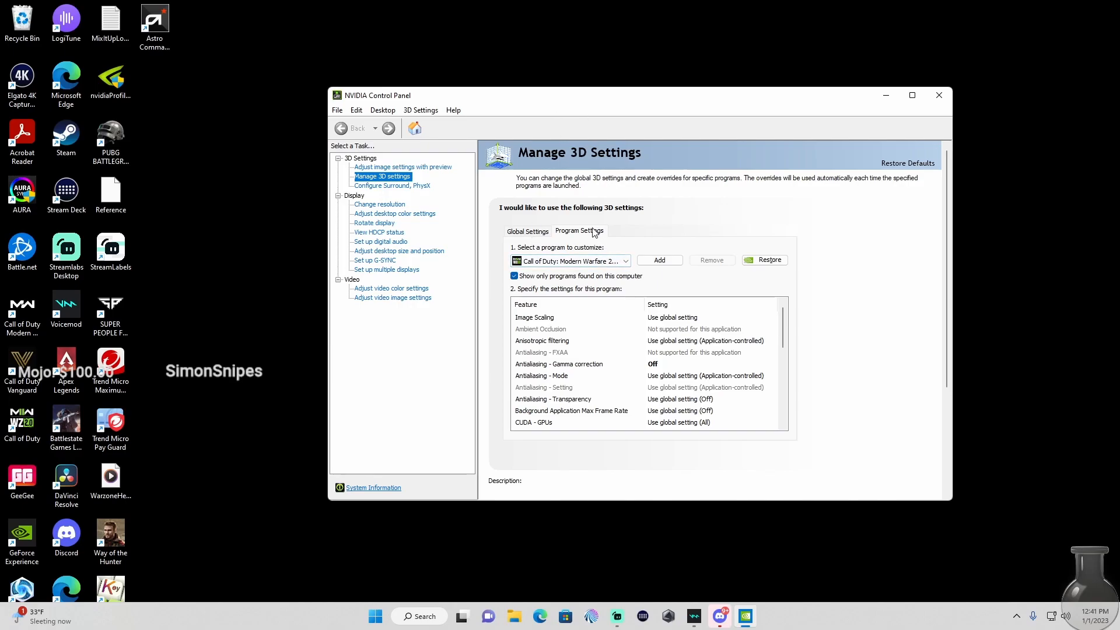
{"action": "left_click", "coordinate": [627, 262]}
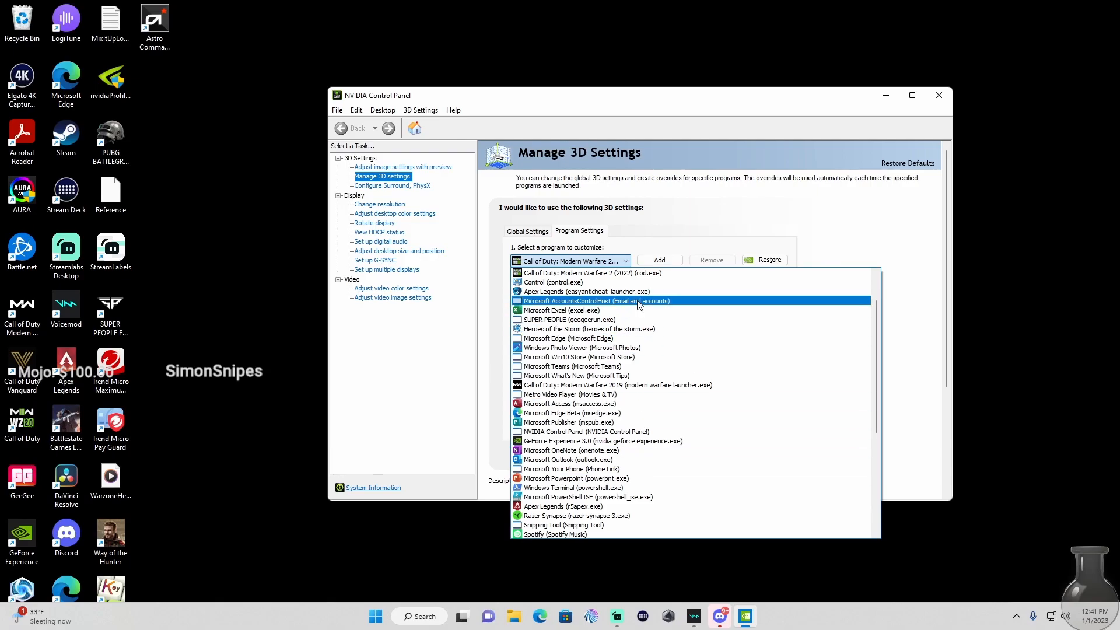
{"action": "left_click", "coordinate": [628, 260]}
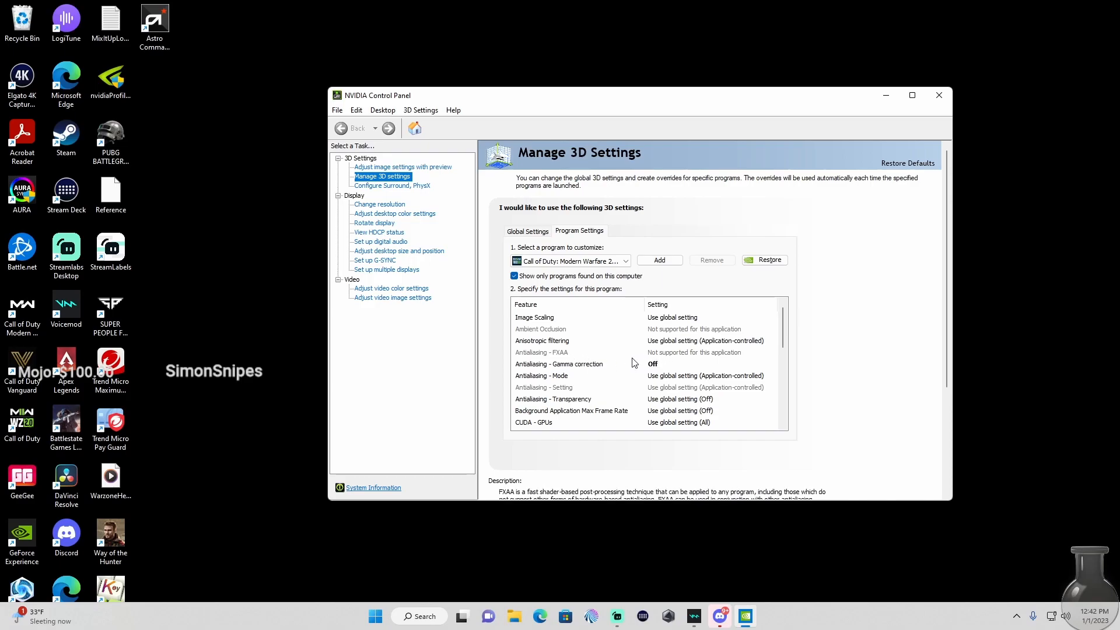
{"action": "scroll", "coordinate": [698, 354], "scroll_direction": "down", "scroll_amount": 8}
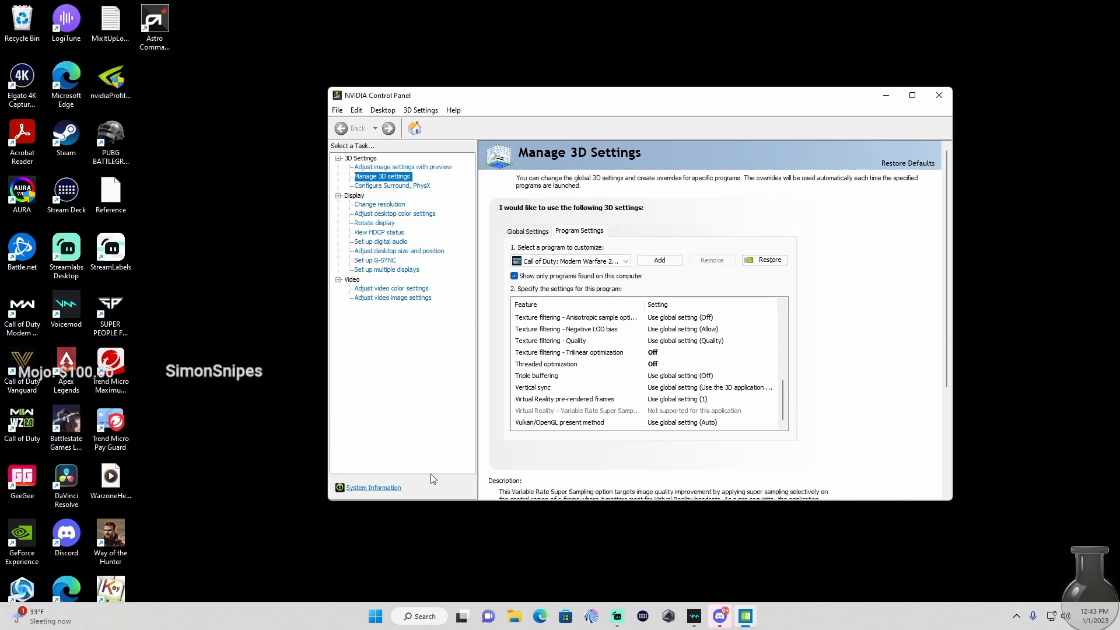
Check the graphics card's driver version and Resizable BAR status in the NVIDIA system information, and close NVIDIA Control Panel
{"action": "left_click", "coordinate": [375, 488]}
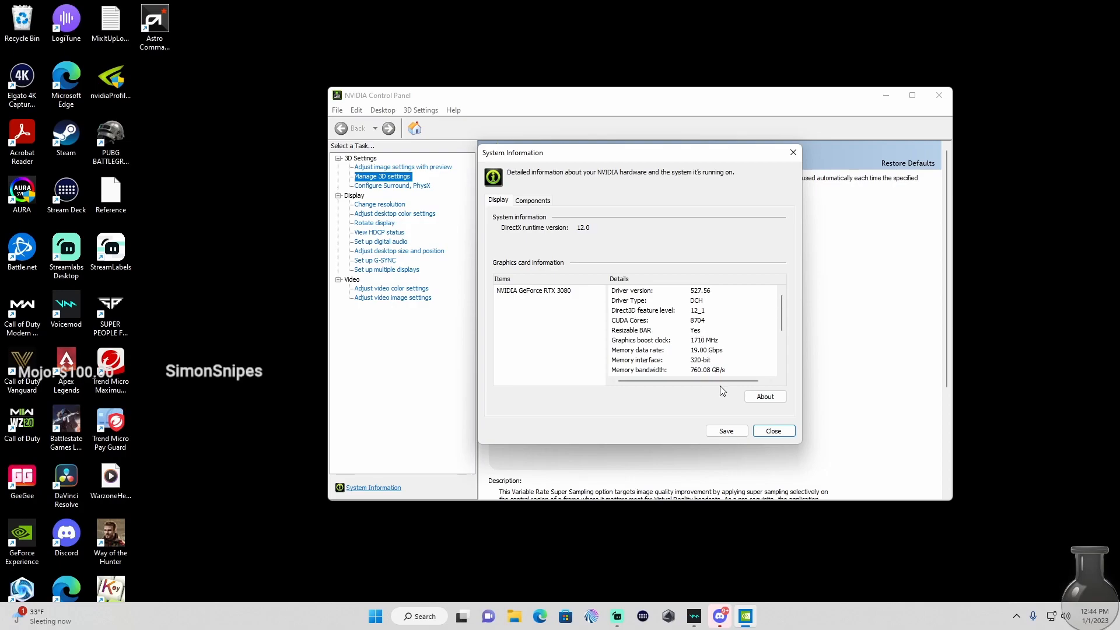
{"action": "left_click", "coordinate": [794, 152]}
{"action": "left_click", "coordinate": [938, 96]}
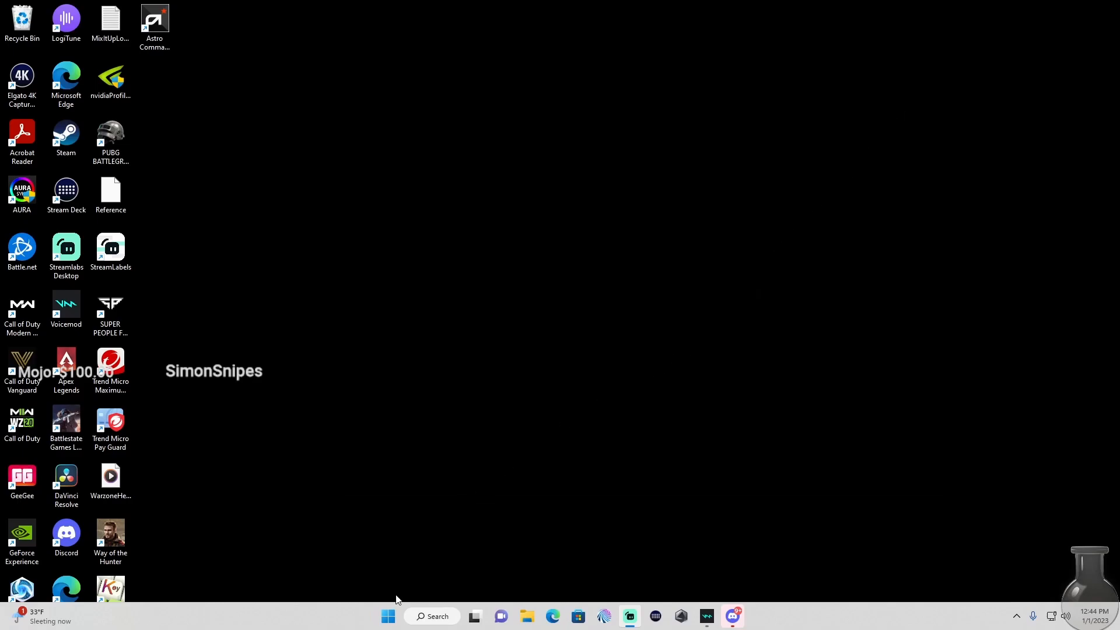
Check the BIOS version and BIOS mode in the Windows System Information summary, and close it
{"action": "left_click", "coordinate": [389, 616]}
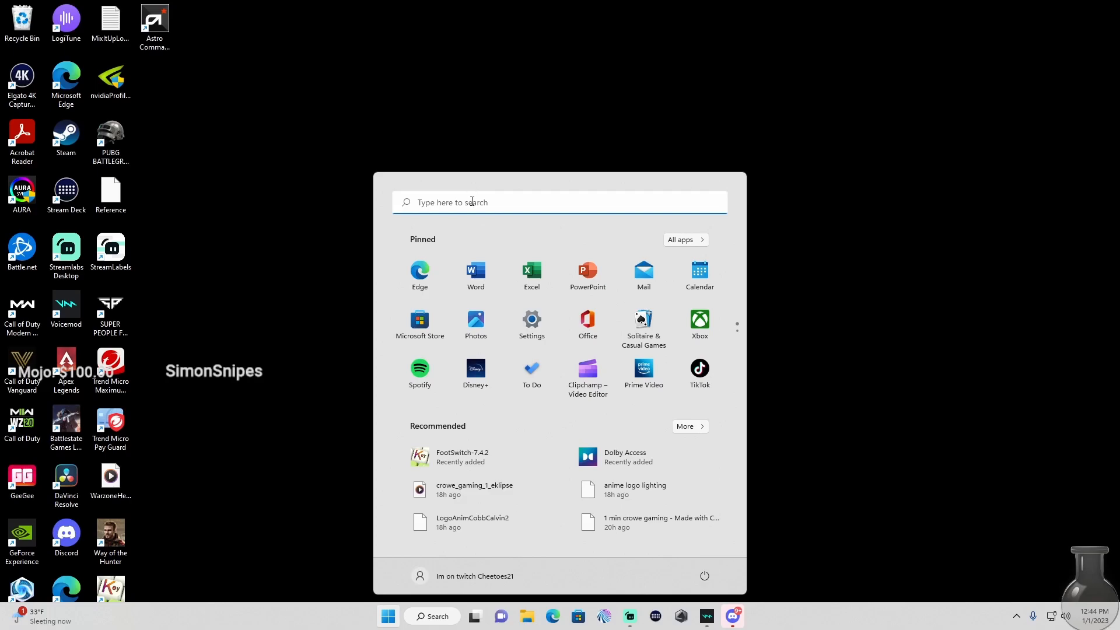
{"action": "left_click", "coordinate": [471, 205]}
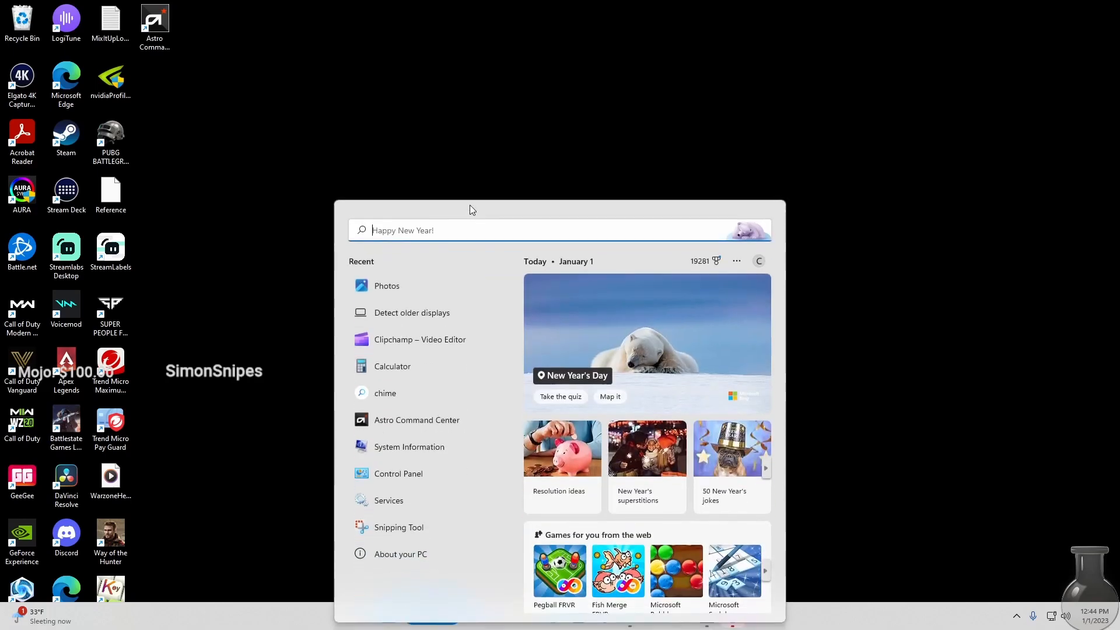
{"action": "left_click", "coordinate": [444, 463]}
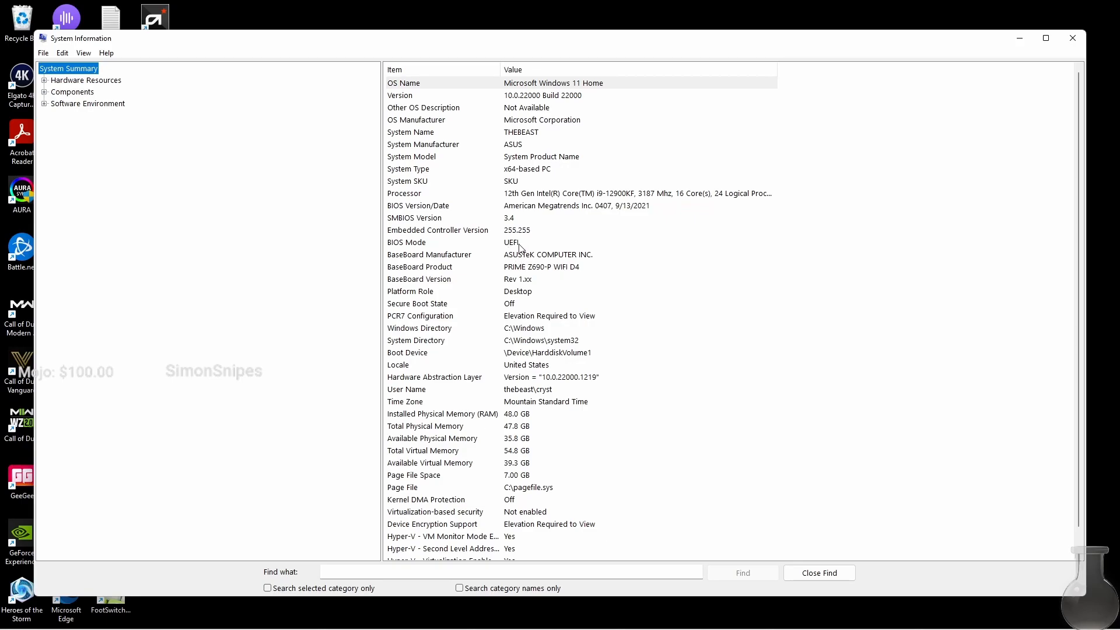
{"action": "left_click", "coordinate": [1073, 42]}
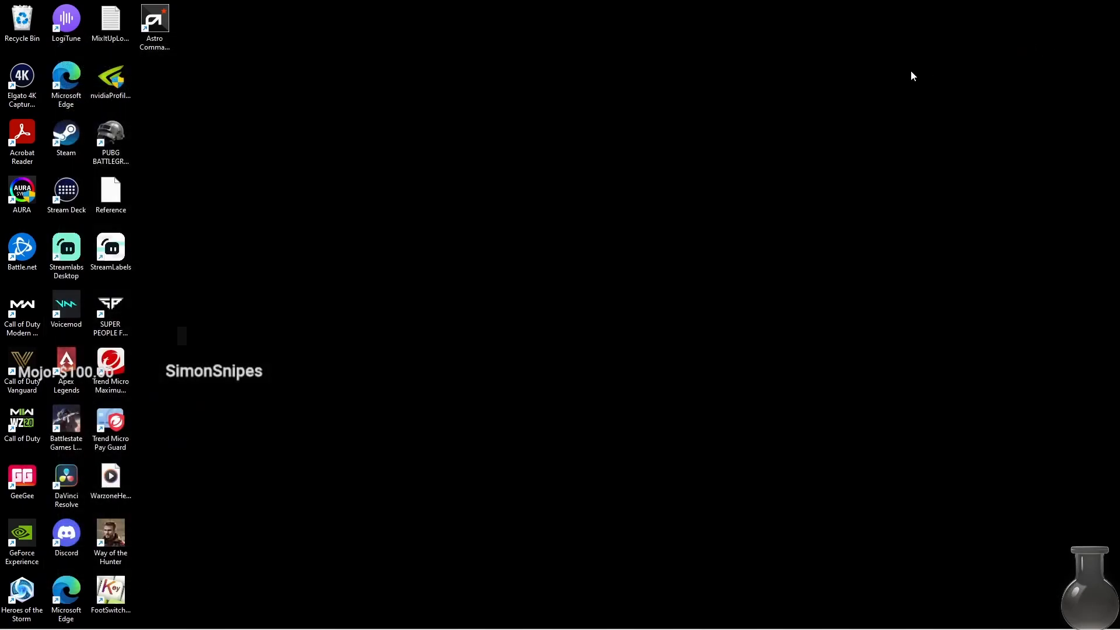
Open NVIDIA Profile Inspector and load the Call of Duty: Modern Warfare 2 (2022) profile
{"action": "double_click", "coordinate": [117, 91]}
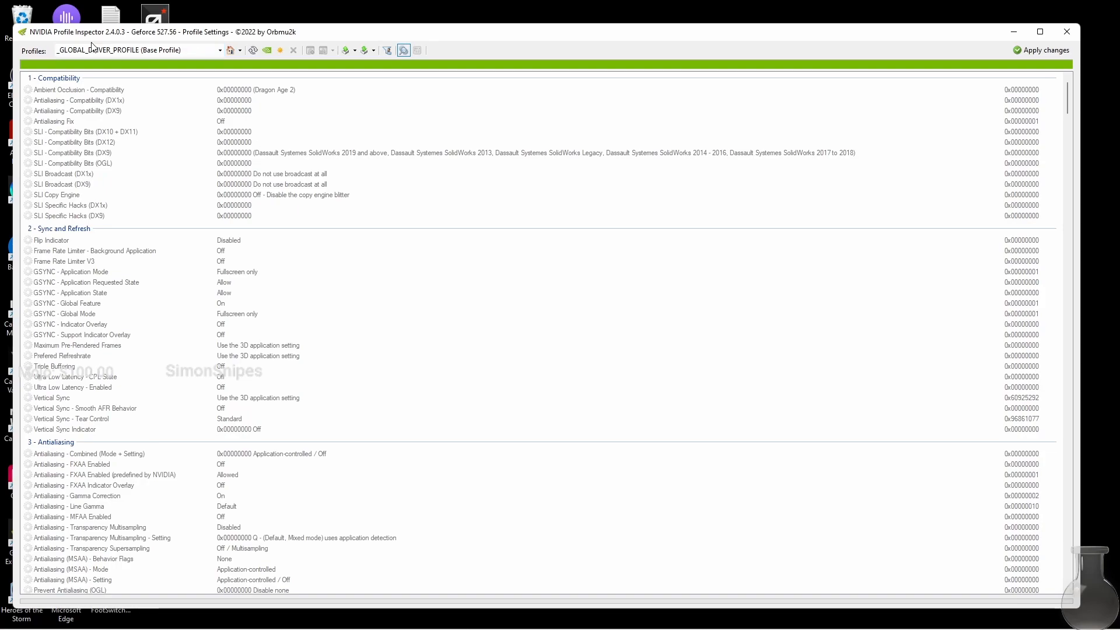
{"action": "left_click", "coordinate": [191, 50]}
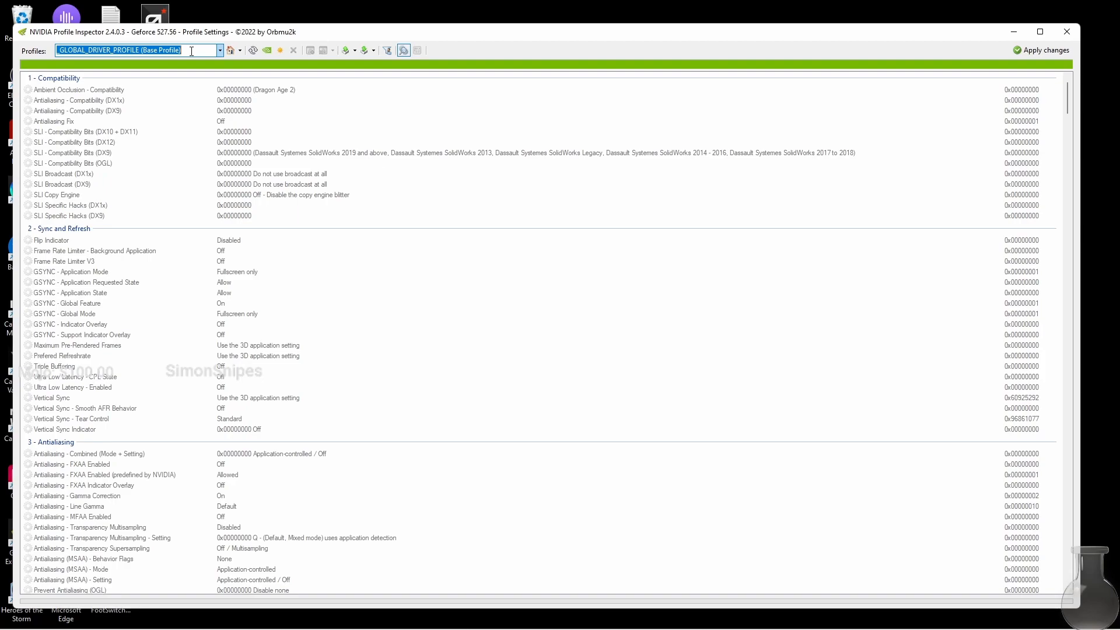
{"action": "type", "text": "call"}
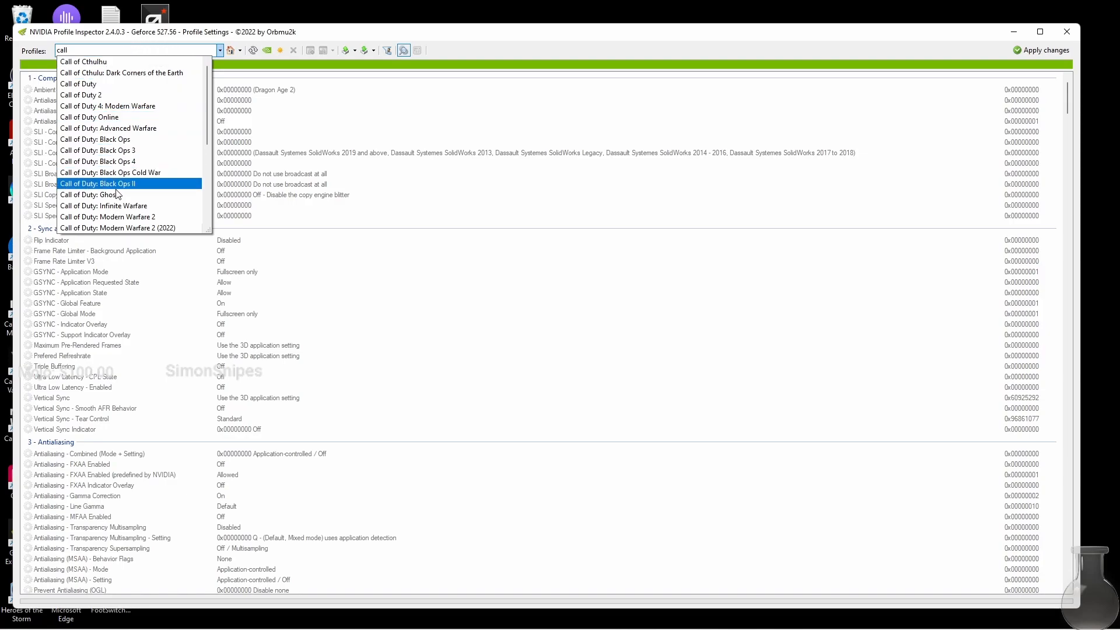
{"action": "left_click", "coordinate": [163, 229]}
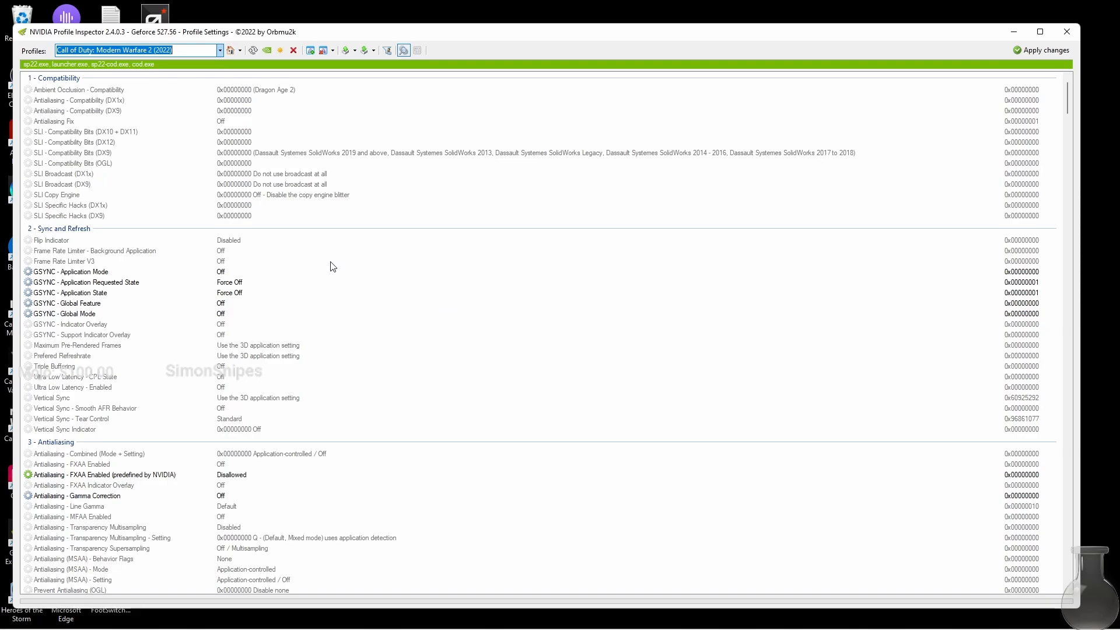
Review the profile's sync, antialiasing, texture filtering and common settings through to the rBAR entries
{"action": "scroll", "coordinate": [335, 274], "scroll_direction": "down", "scroll_amount": 8}
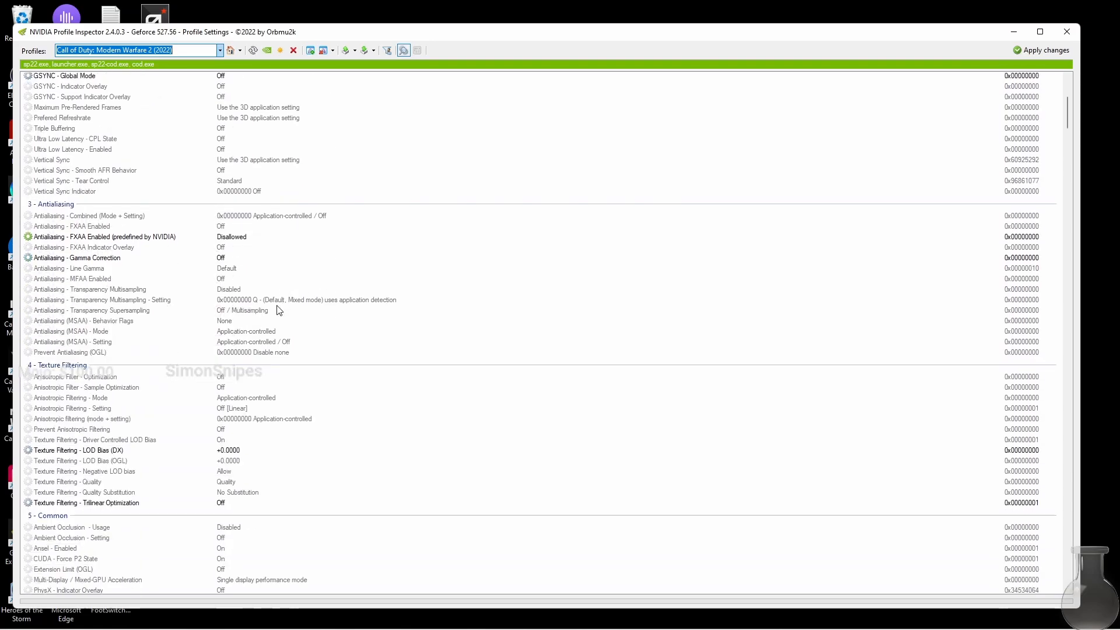
{"action": "scroll", "coordinate": [242, 215], "scroll_direction": "up", "scroll_amount": 3}
{"action": "scroll", "coordinate": [330, 309], "scroll_direction": "down", "scroll_amount": 4}
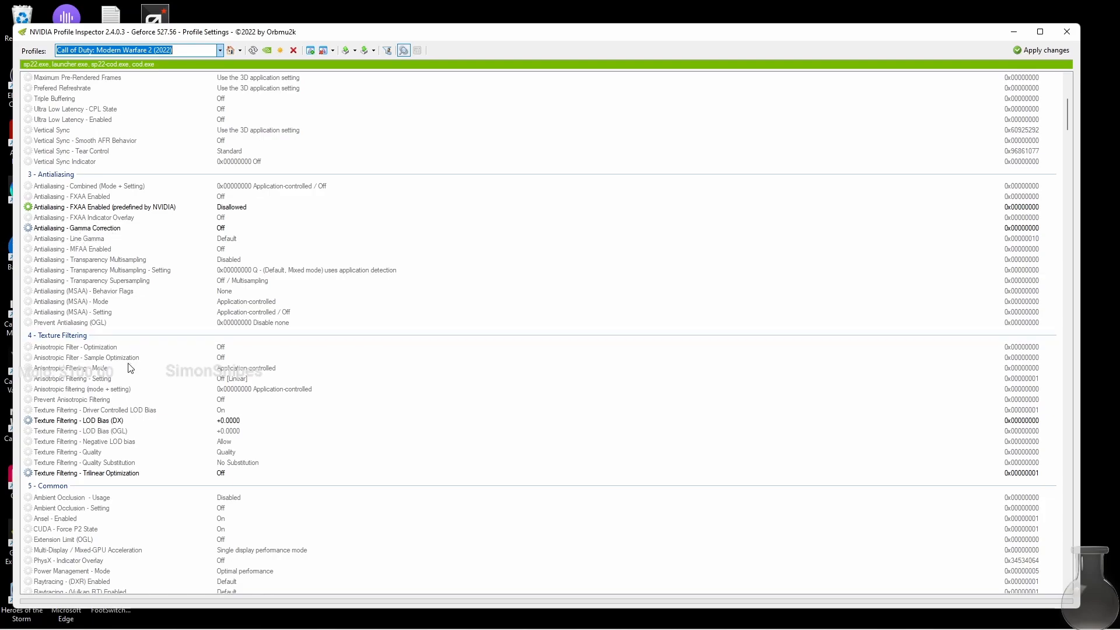
{"action": "scroll", "coordinate": [132, 367], "scroll_direction": "down", "scroll_amount": 1}
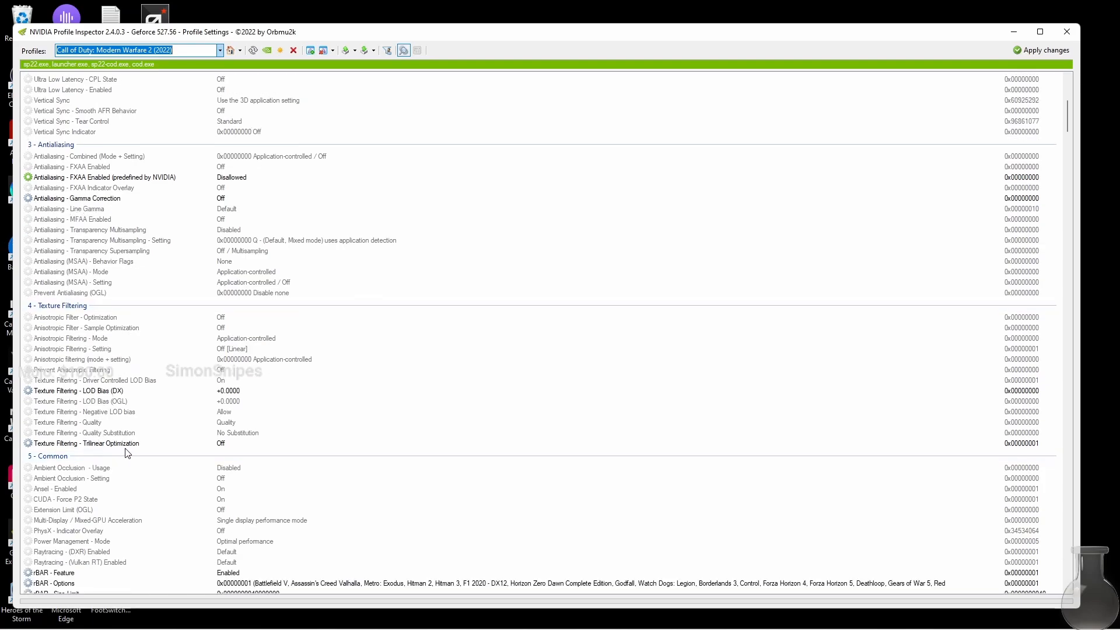
{"action": "scroll", "coordinate": [134, 452], "scroll_direction": "down", "scroll_amount": 3}
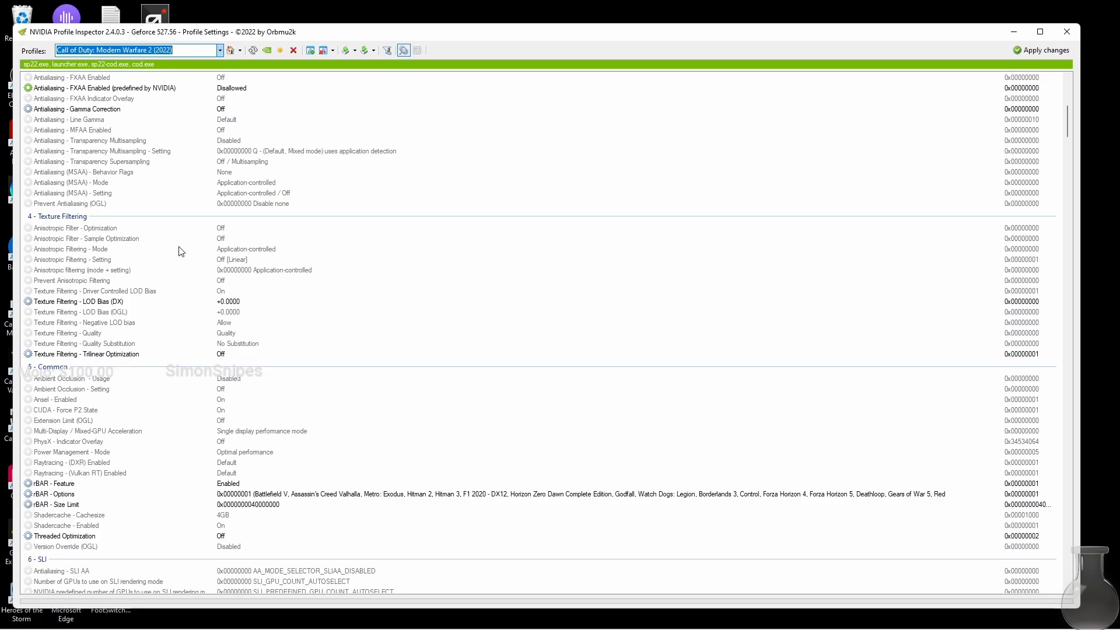
{"action": "scroll", "coordinate": [192, 260], "scroll_direction": "down", "scroll_amount": 1}
{"action": "scroll", "coordinate": [288, 358], "scroll_direction": "down", "scroll_amount": 1}
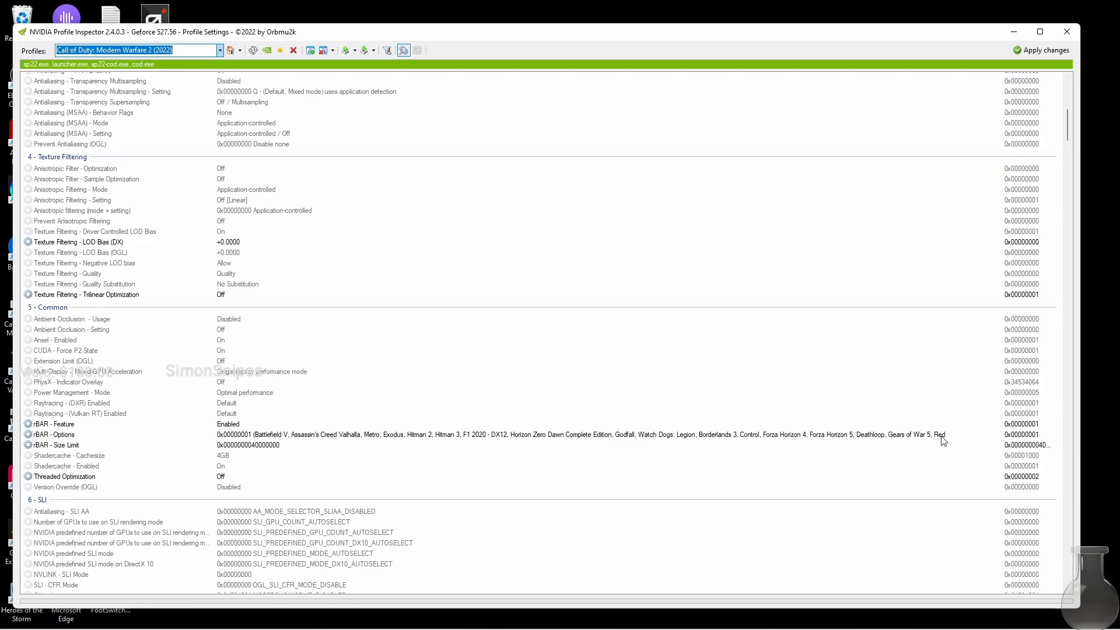
Examine the values available for rBAR - Options and rBAR - Size Limit in the Common section
{"action": "left_click", "coordinate": [977, 438]}
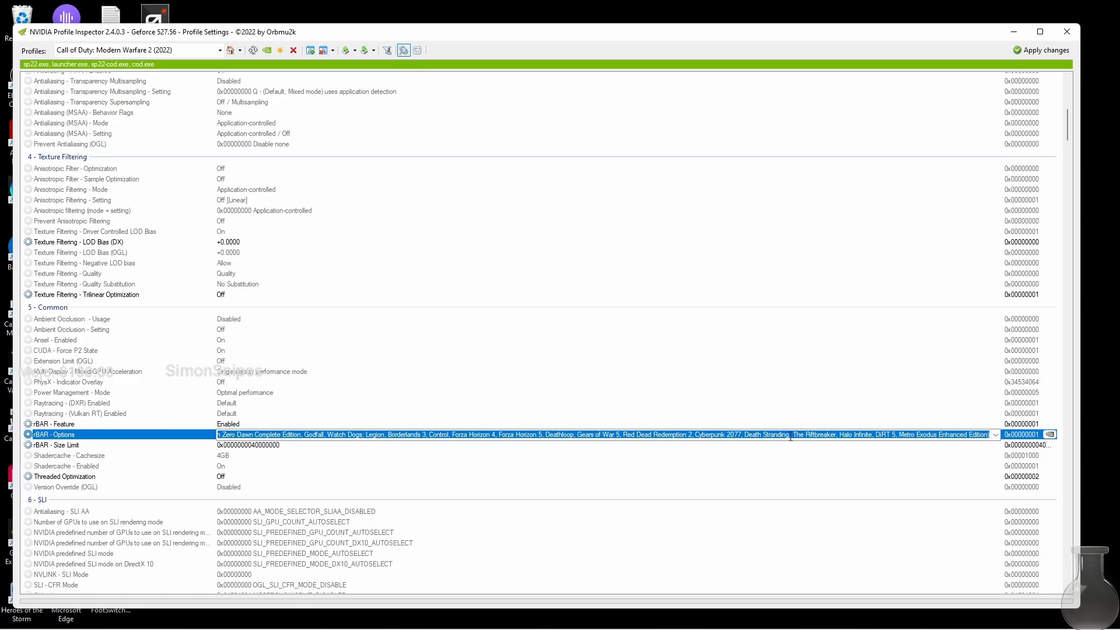
{"action": "left_click", "coordinate": [996, 435]}
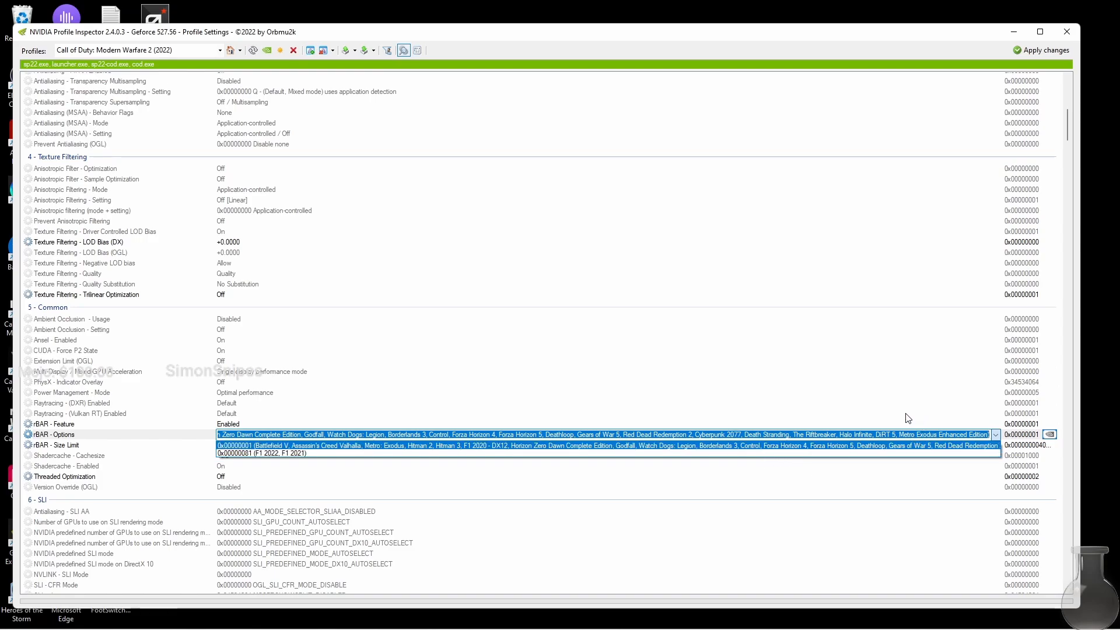
{"action": "left_click", "coordinate": [78, 450]}
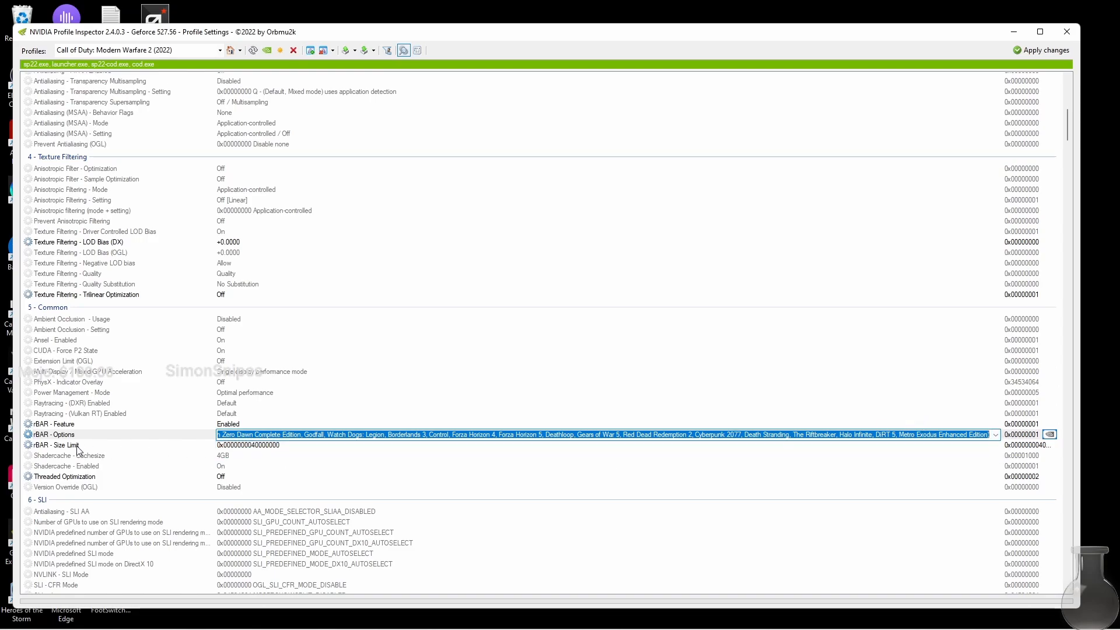
{"action": "left_click", "coordinate": [245, 445]}
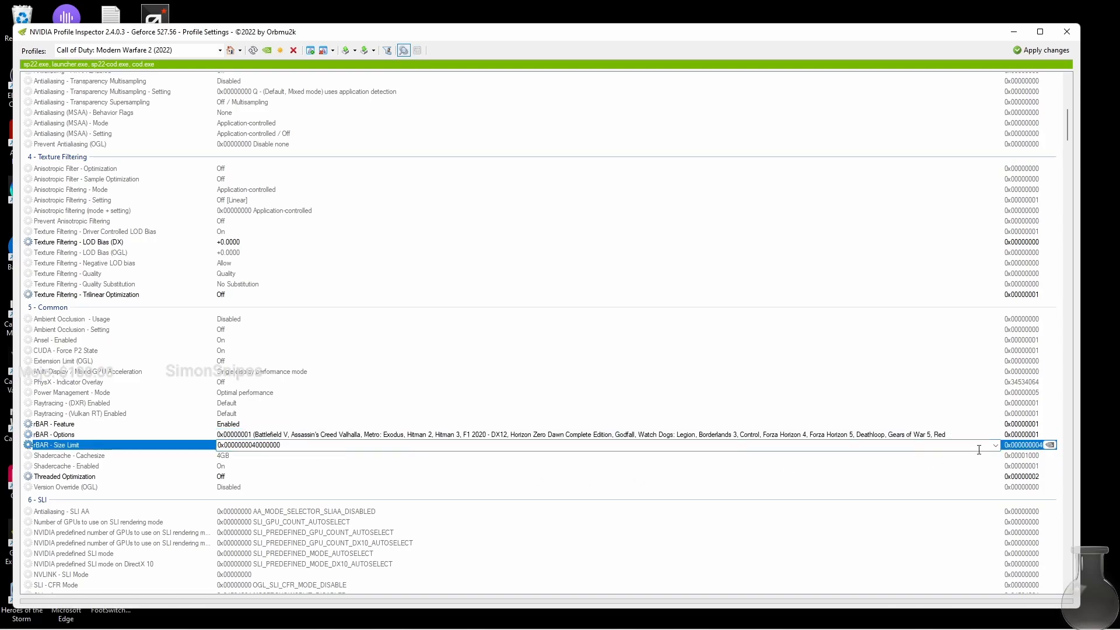
{"action": "left_click", "coordinate": [995, 446]}
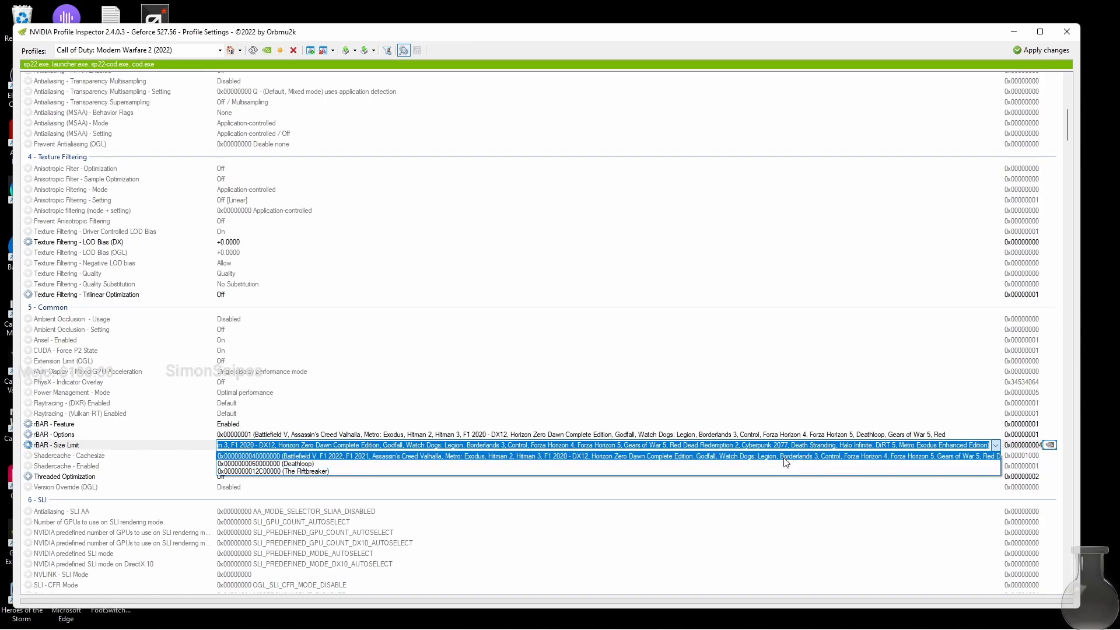
{"action": "left_click", "coordinate": [715, 38]}
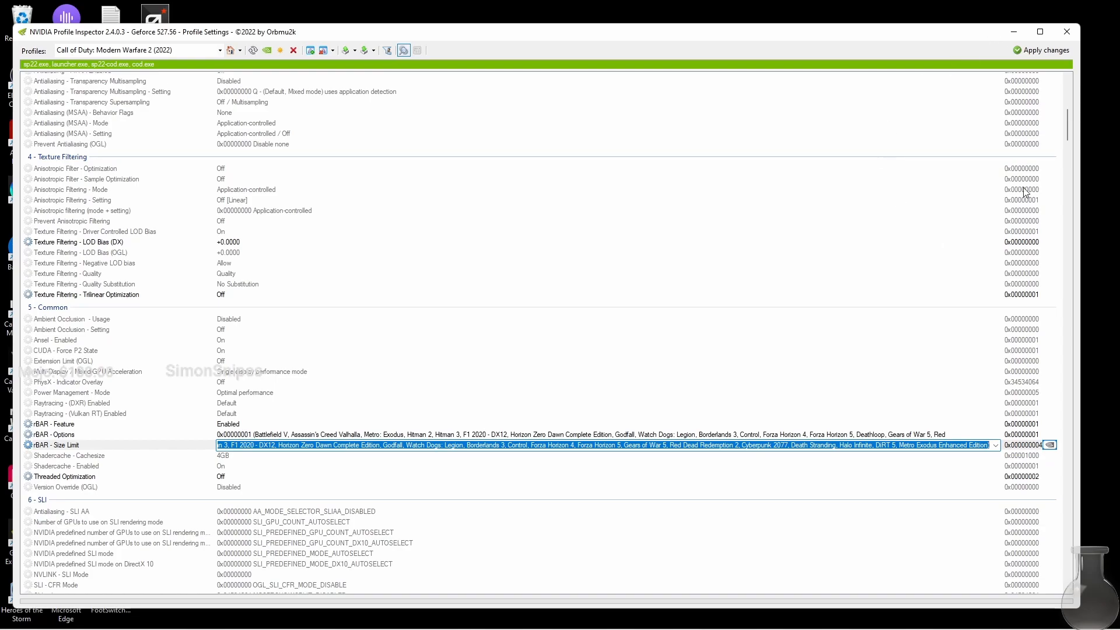
Apply the changes to the Call of Duty: Modern Warfare 2 (2022) profile and close NVIDIA Profile Inspector
{"action": "left_click", "coordinate": [1041, 51]}
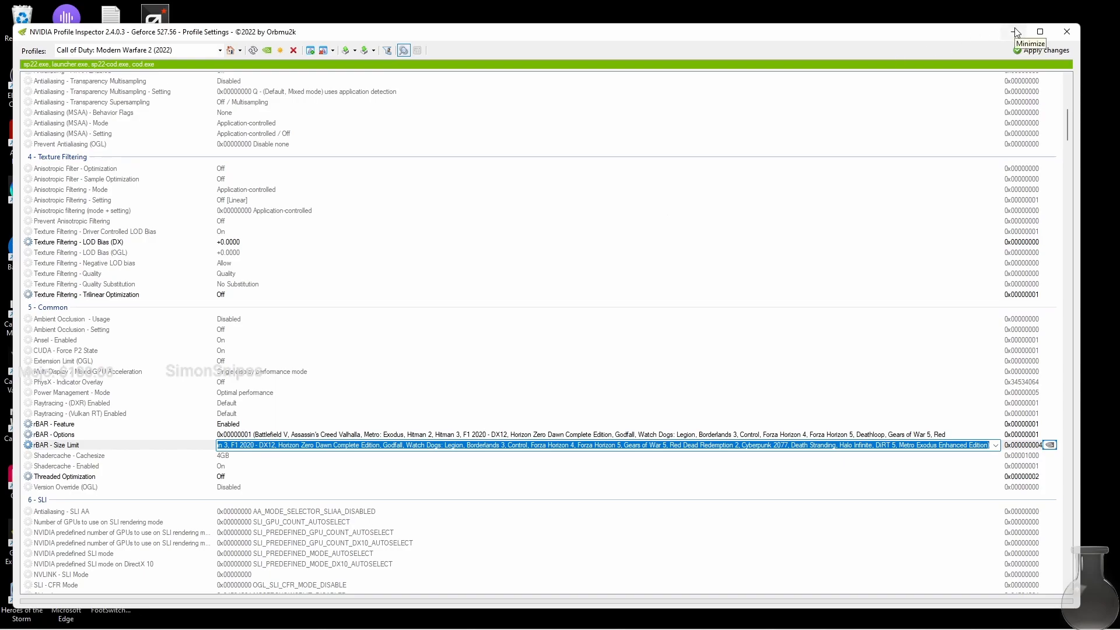
{"action": "left_click", "coordinate": [1068, 31]}
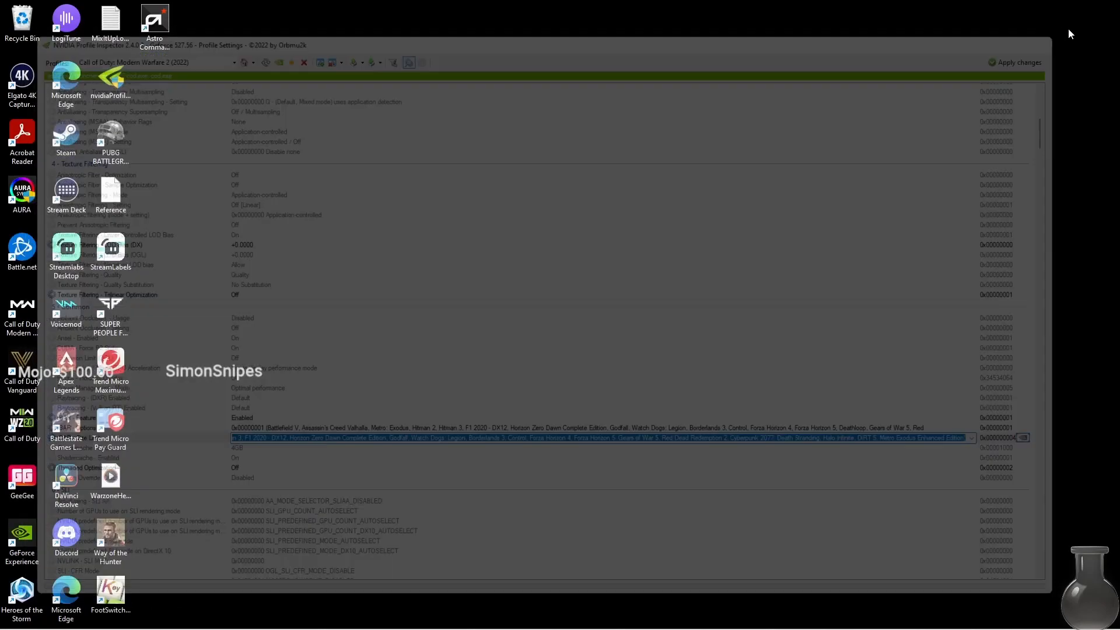